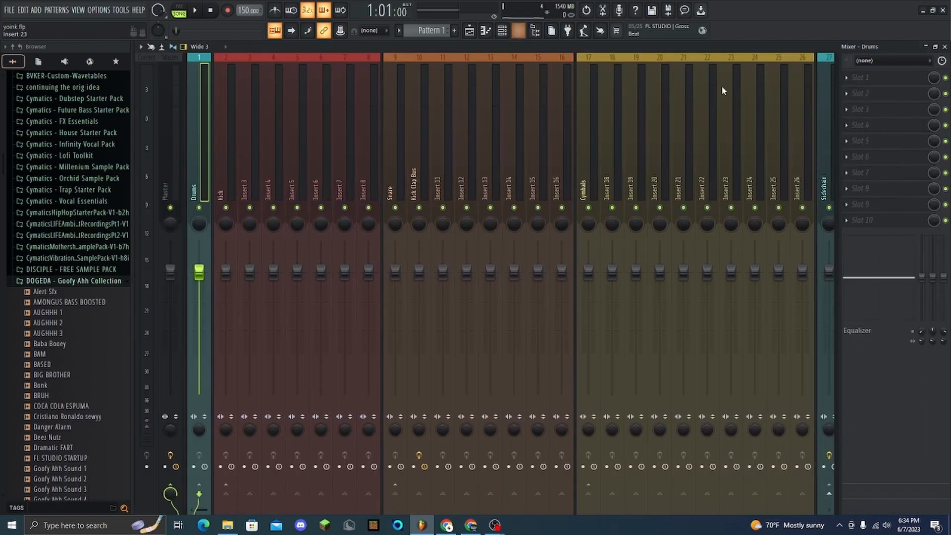
Add Fruity Parametric EQ 2 to the first effect slot of the Kick mixer track
{"action": "left_click", "coordinate": [231, 78]}
{"action": "left_click", "coordinate": [860, 77]}
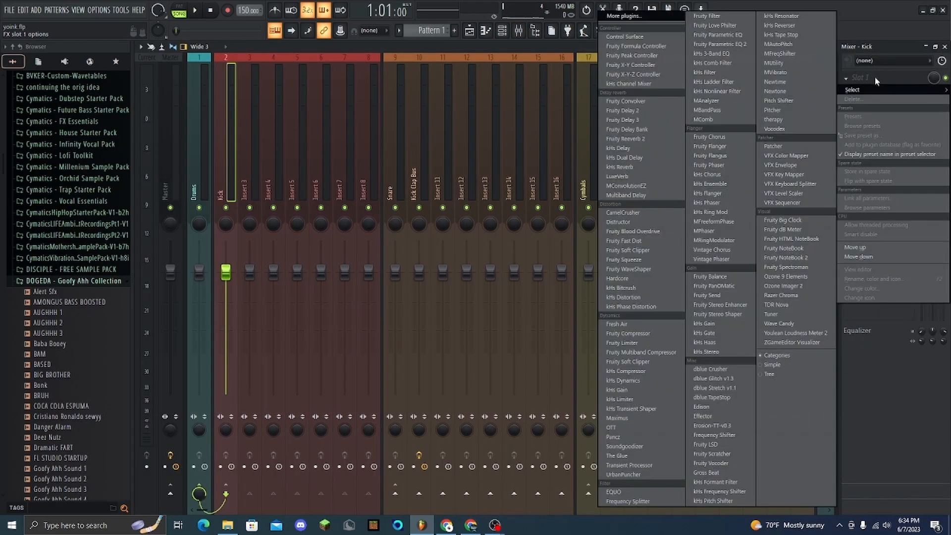
{"action": "left_click", "coordinate": [775, 127]}
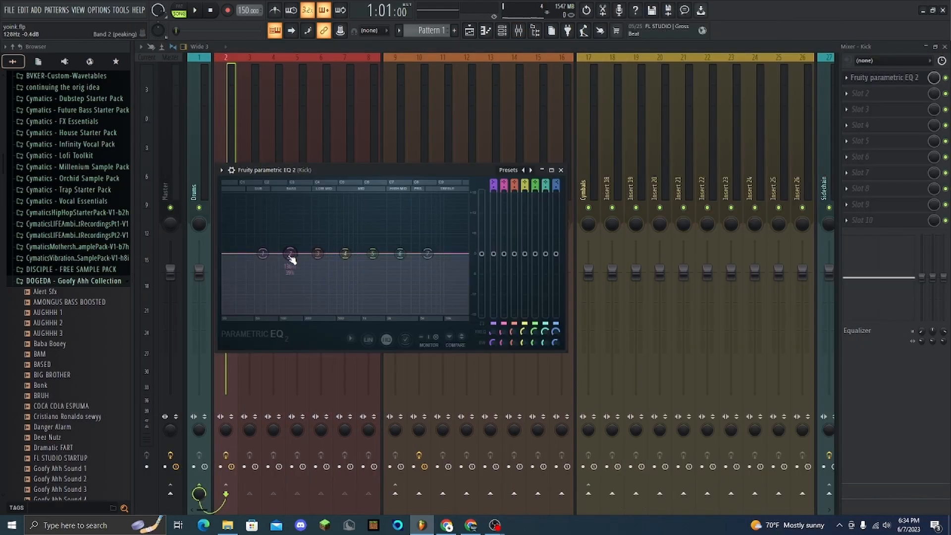
Shape the Kick's EQ curve by boosting bands 2 and 4 and cutting bands 3 and 6
{"action": "left_click_drag", "start_coordinate": [291, 258], "coordinate": [294, 218]}
{"action": "left_click_drag", "start_coordinate": [318, 254], "coordinate": [366, 212]}
{"action": "left_click_drag", "start_coordinate": [400, 253], "coordinate": [409, 279]}
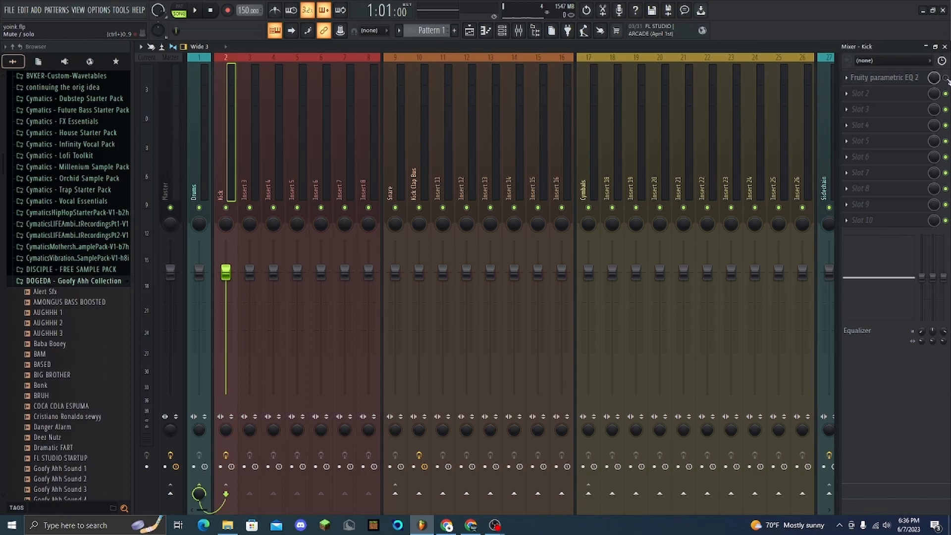
Play the kick with its EQ bypassed and then enabled to compare the sound
{"action": "key", "text": "space"}
{"action": "key", "text": "space"}
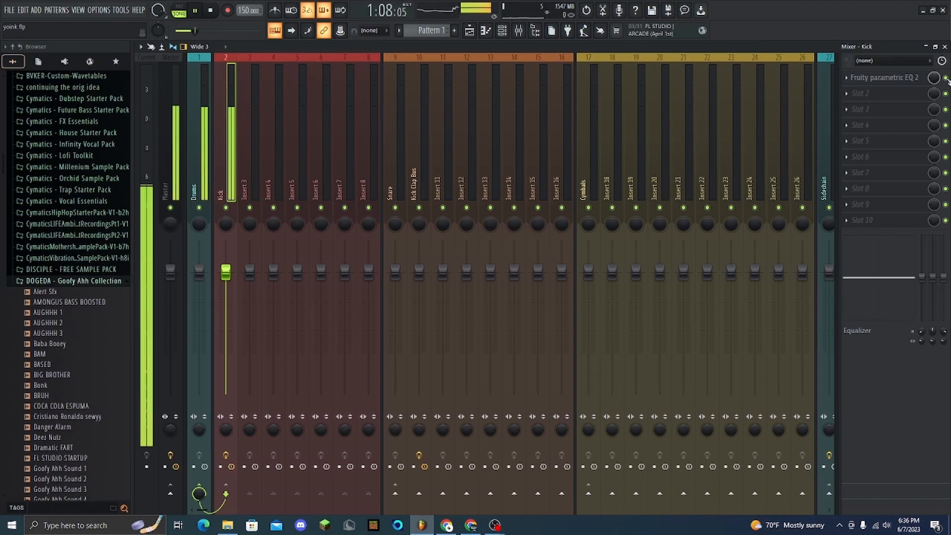
{"action": "key", "text": "space"}
Reopen the Kick's parametric EQ and shift the band 4 peak slightly higher in frequency during playback
{"action": "left_click", "coordinate": [885, 79]}
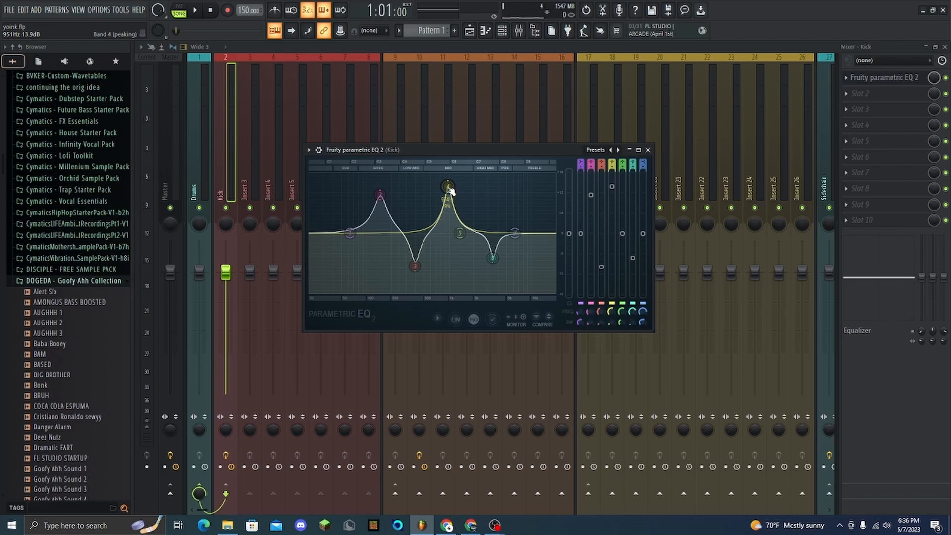
{"action": "key", "text": "space"}
{"action": "mouse_move", "coordinate": [448, 188]}
{"action": "left_mouse_down"}
{"action": "mouse_move", "coordinate": [509, 190]}
{"action": "mouse_move", "coordinate": [389, 187]}
{"action": "mouse_move", "coordinate": [458, 191]}
{"action": "left_mouse_up"}
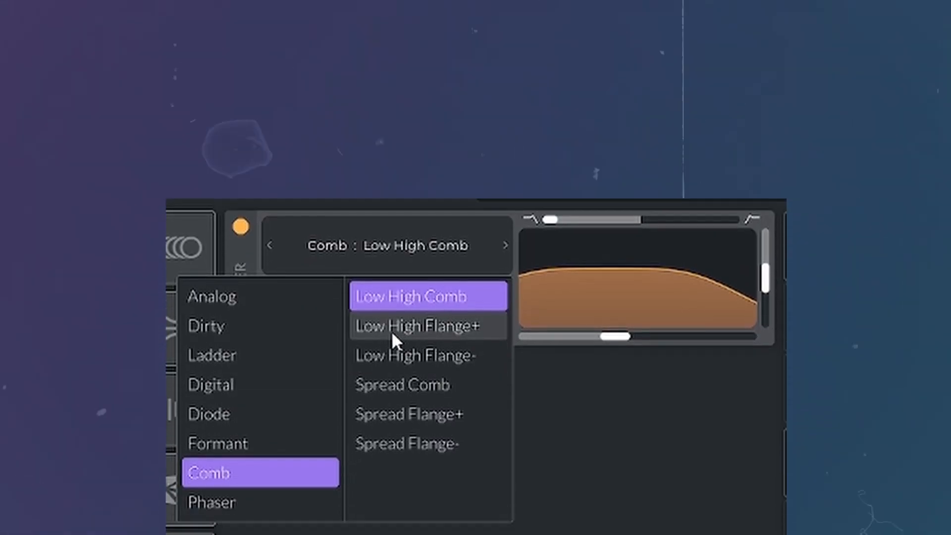
Look through the synth's filter models, comparing the curves of the Comb, Analog, Diode and Formant types
{"action": "left_click", "coordinate": [392, 327]}
{"action": "left_click", "coordinate": [389, 279]}
{"action": "left_click", "coordinate": [278, 193]}
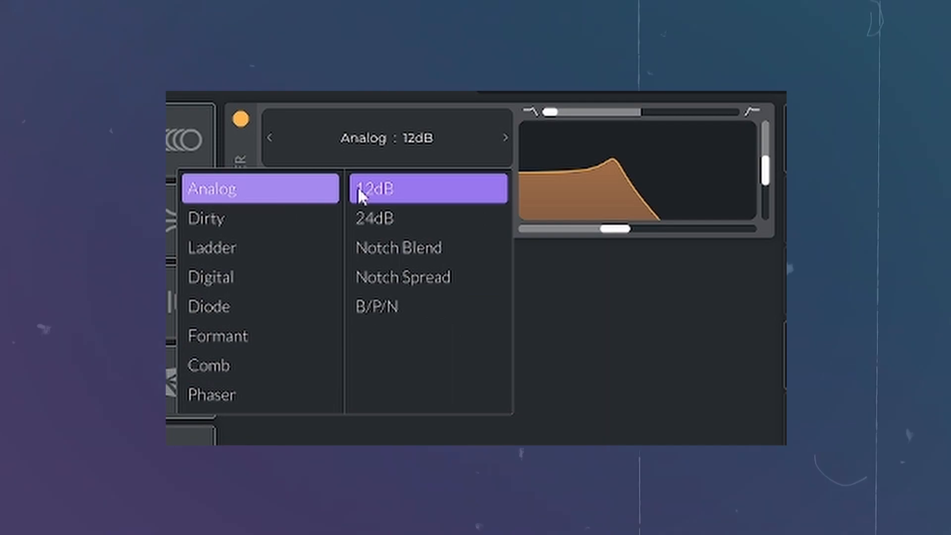
{"action": "left_click", "coordinate": [394, 249]}
{"action": "left_click", "coordinate": [357, 307]}
{"action": "left_click", "coordinate": [248, 306]}
{"action": "left_click", "coordinate": [415, 221]}
{"action": "left_click", "coordinate": [242, 337]}
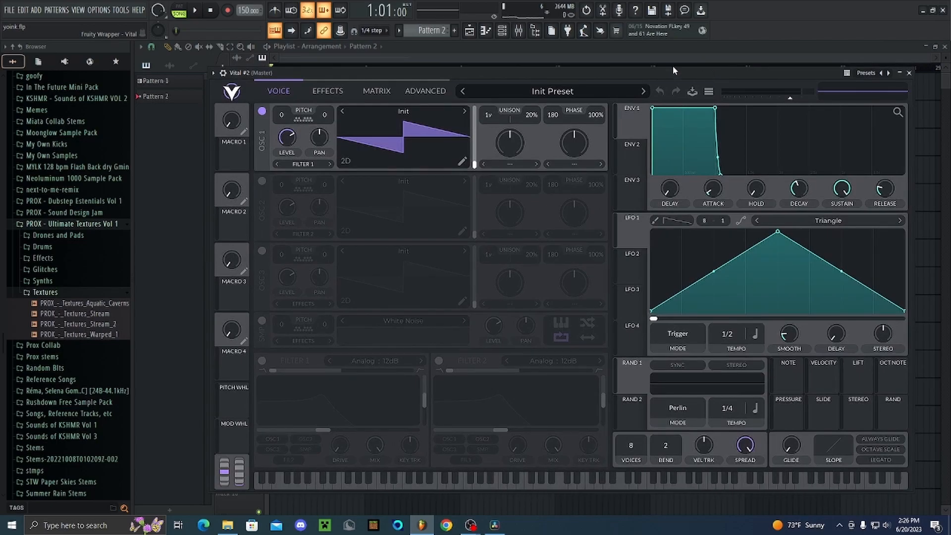
Load the Hyper 05 wavetable into oscillator 1, raise its wavetable position and transpose it to -24
{"action": "left_click", "coordinate": [424, 112]}
{"action": "left_click", "coordinate": [647, 263]}
{"action": "left_click_drag", "start_coordinate": [475, 163], "coordinate": [486, 146]}
{"action": "left_click_drag", "start_coordinate": [281, 113], "coordinate": [284, 117]}
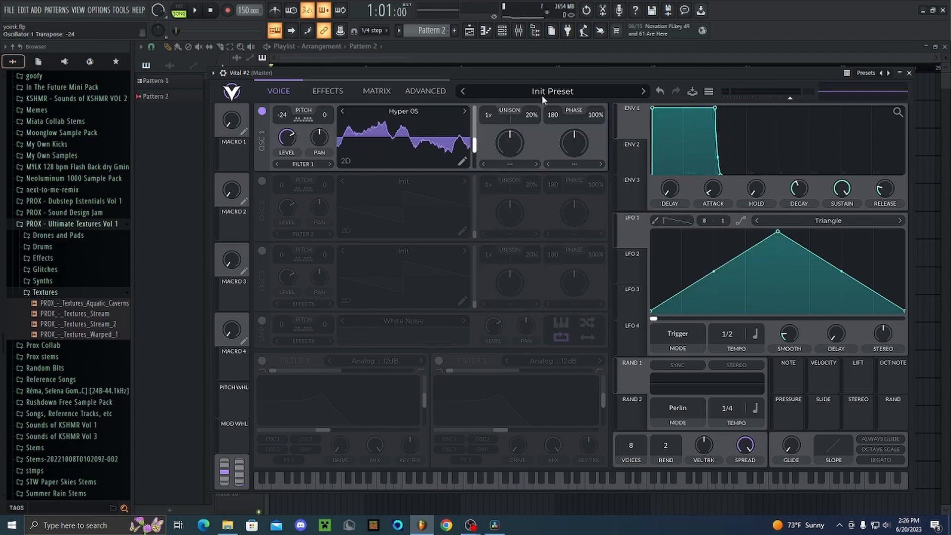
Audition oscillator 1 on a held D4 note while sweeping through its wavetable positions
{"action": "left_click_drag", "start_coordinate": [644, 75], "coordinate": [619, 75]}
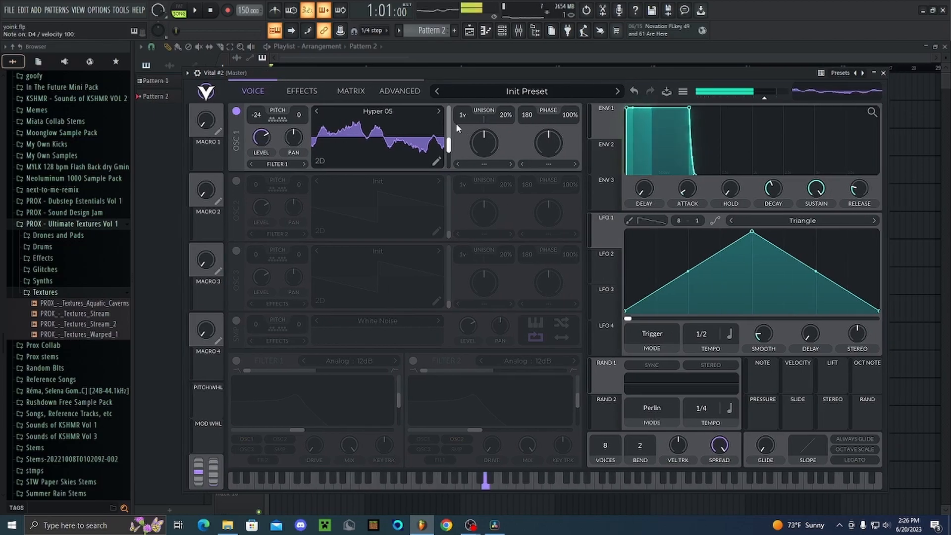
{"action": "left_click_drag", "start_coordinate": [457, 124], "coordinate": [527, 156]}
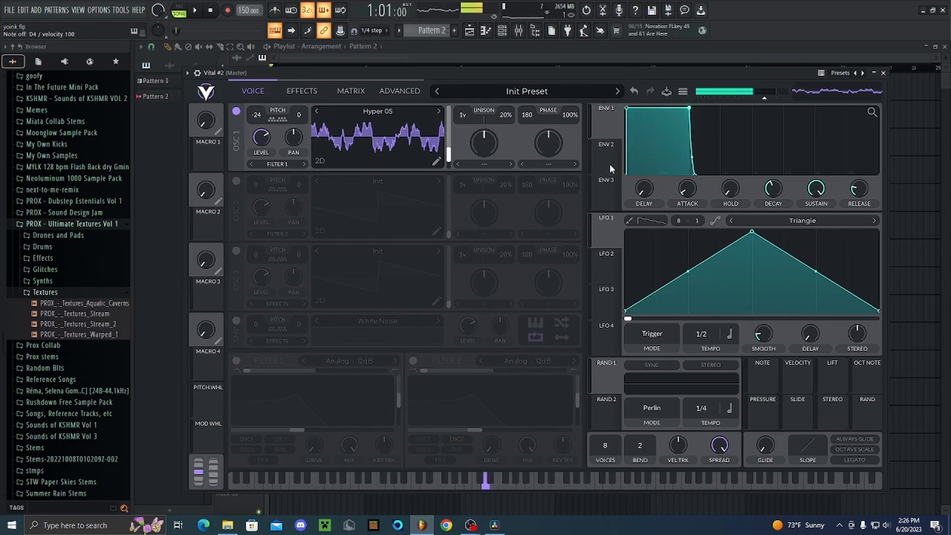
{"action": "left_click_drag", "start_coordinate": [647, 76], "coordinate": [658, 75]}
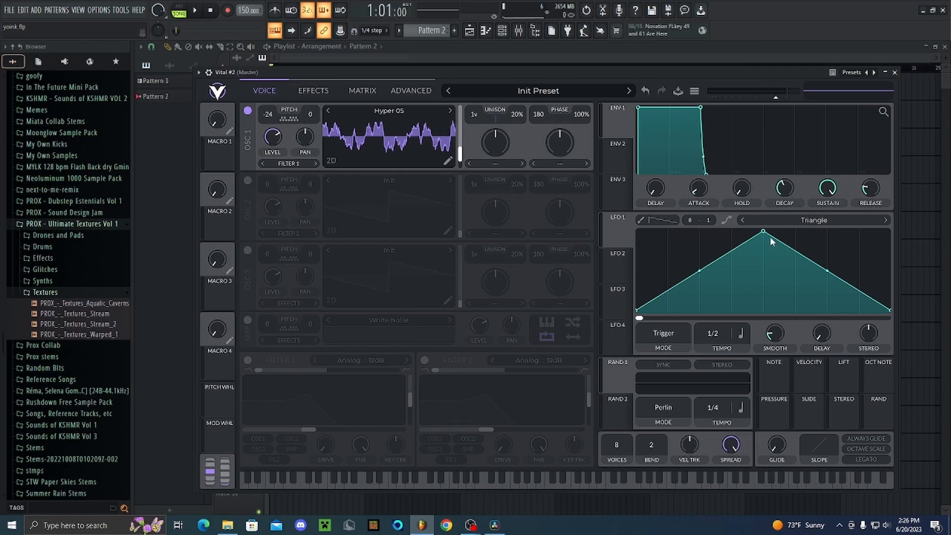
Set LFO 1 to Envelope mode and reshape it into an early peak that falls to zero around the midpoint
{"action": "left_click", "coordinate": [668, 333]}
{"action": "left_click", "coordinate": [664, 377]}
{"action": "left_click_drag", "start_coordinate": [769, 236], "coordinate": [763, 315]}
{"action": "left_click_drag", "start_coordinate": [687, 232], "coordinate": [668, 232]}
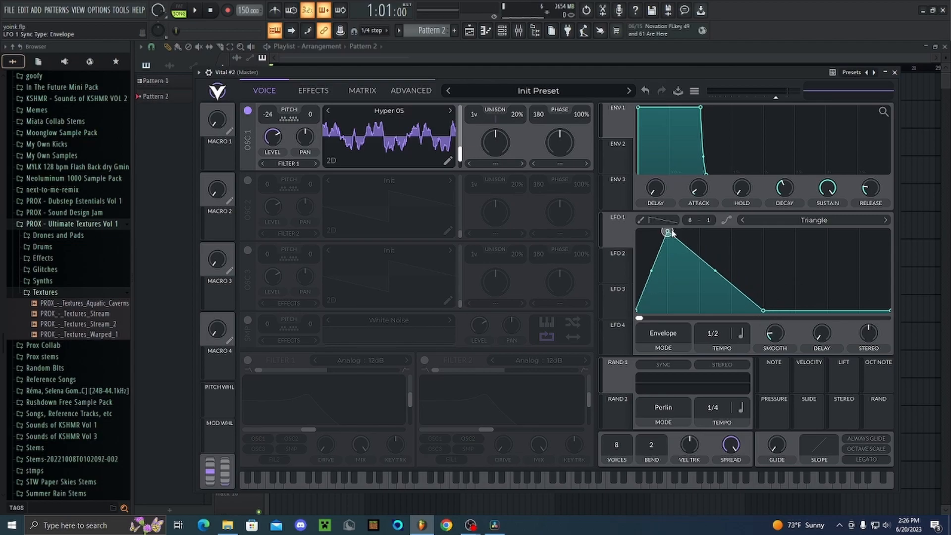
Lower oscillator 1's level to zero and assign LFO 1 to both its level and its wavetable position
{"action": "left_click", "coordinate": [277, 140]}
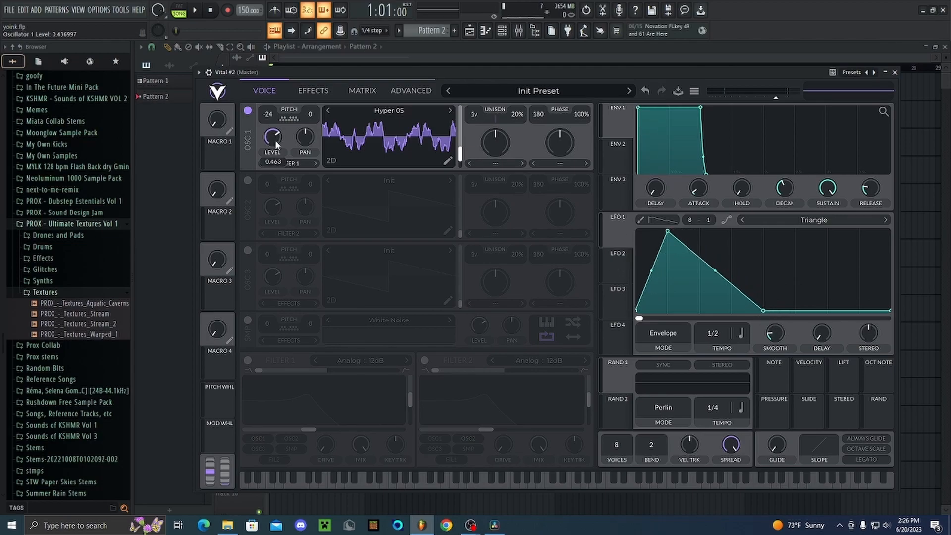
{"action": "left_click_drag", "start_coordinate": [624, 232], "coordinate": [270, 141]}
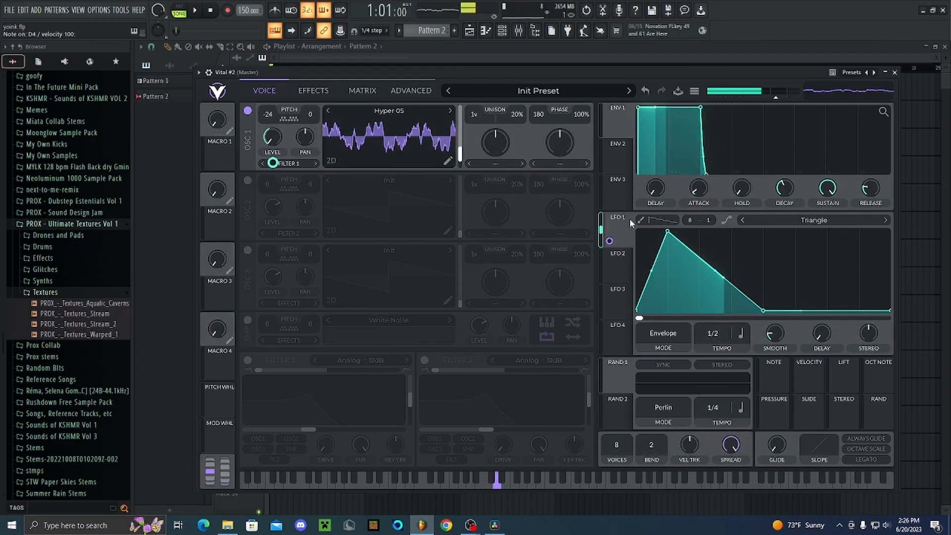
{"action": "left_click_drag", "start_coordinate": [610, 241], "coordinate": [463, 157]}
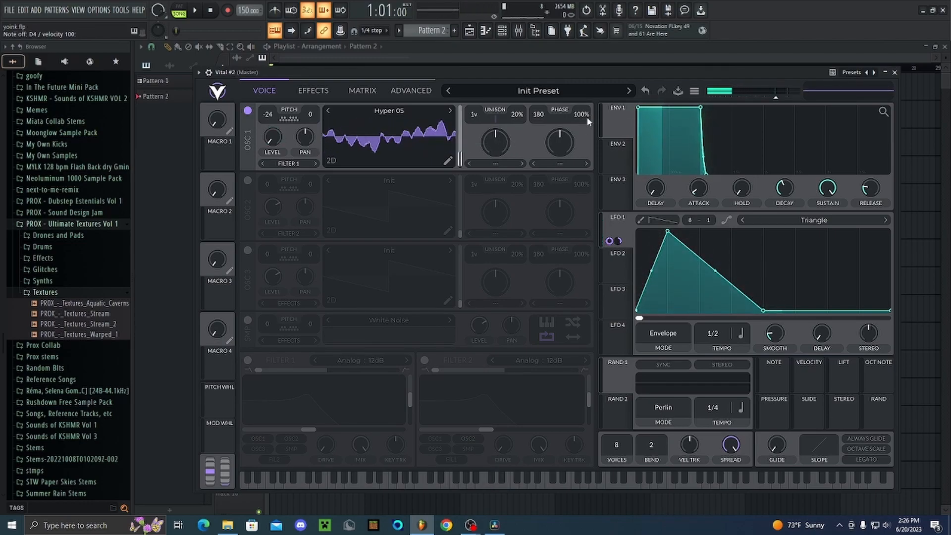
Set oscillator 1's phase randomization to 0% and adjust its wavetable position and the LFO 1 modulation amount on it
{"action": "left_click_drag", "start_coordinate": [579, 117], "coordinate": [572, 233]}
{"action": "left_click_drag", "start_coordinate": [463, 150], "coordinate": [461, 170]}
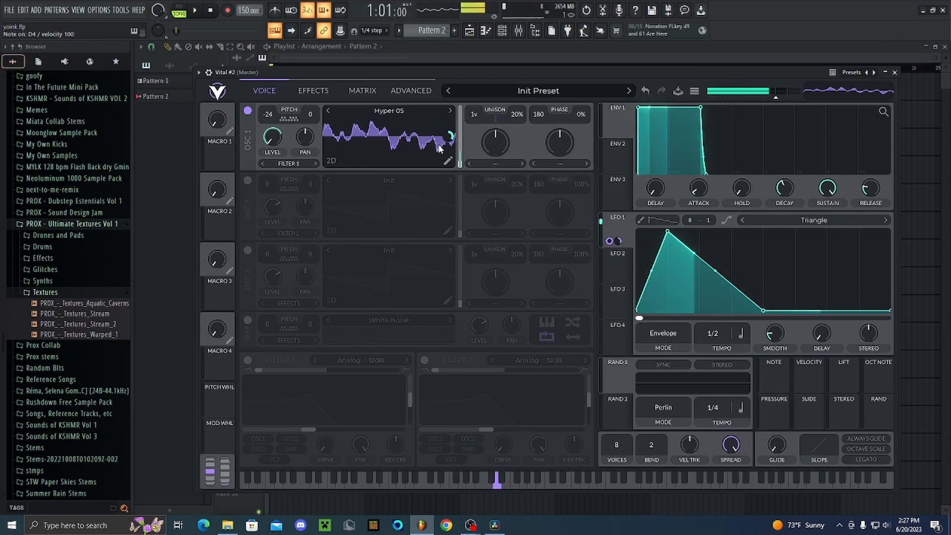
{"action": "left_click_drag", "start_coordinate": [451, 136], "coordinate": [451, 130]}
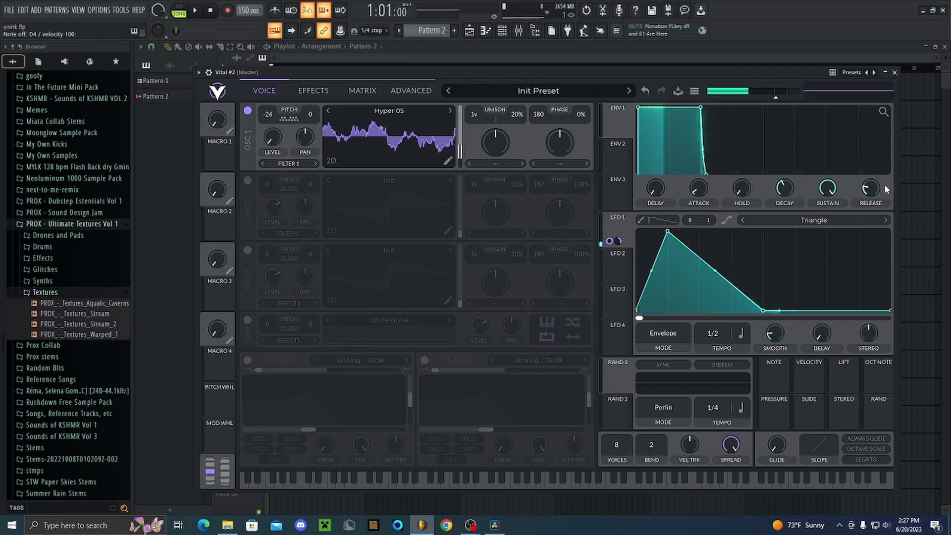
Bring up LFO 2 and turn on oscillator 2 with its level at 0
{"action": "left_click", "coordinate": [624, 266]}
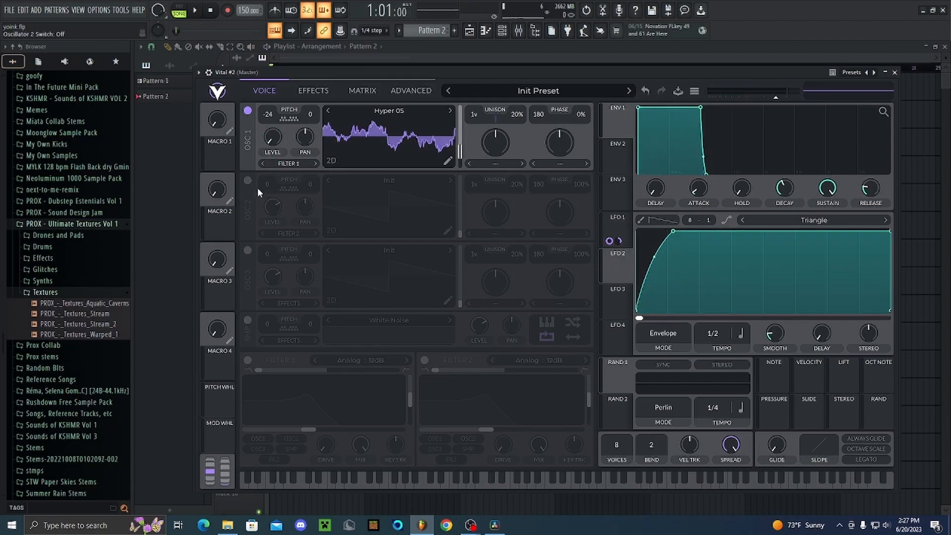
{"action": "left_click", "coordinate": [248, 180]}
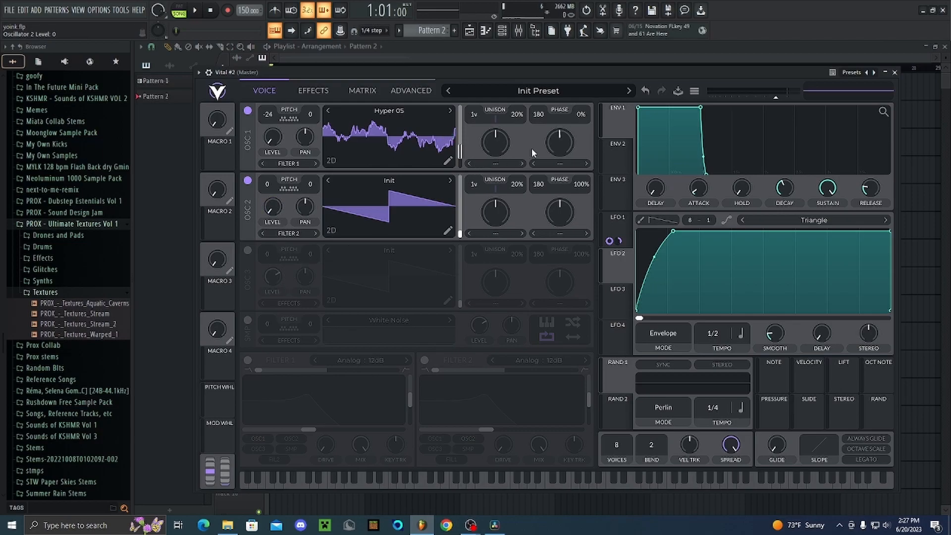
Set oscillator 1's distortion type to FM <- Osc 2 and modulate its amount with LFO 2 by about 0.46
{"action": "left_click", "coordinate": [561, 159]}
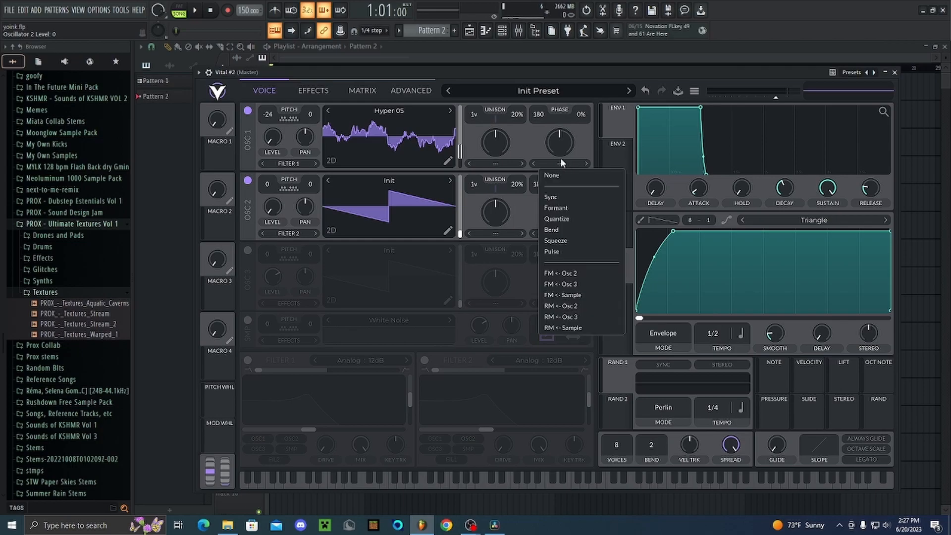
{"action": "left_click", "coordinate": [578, 276]}
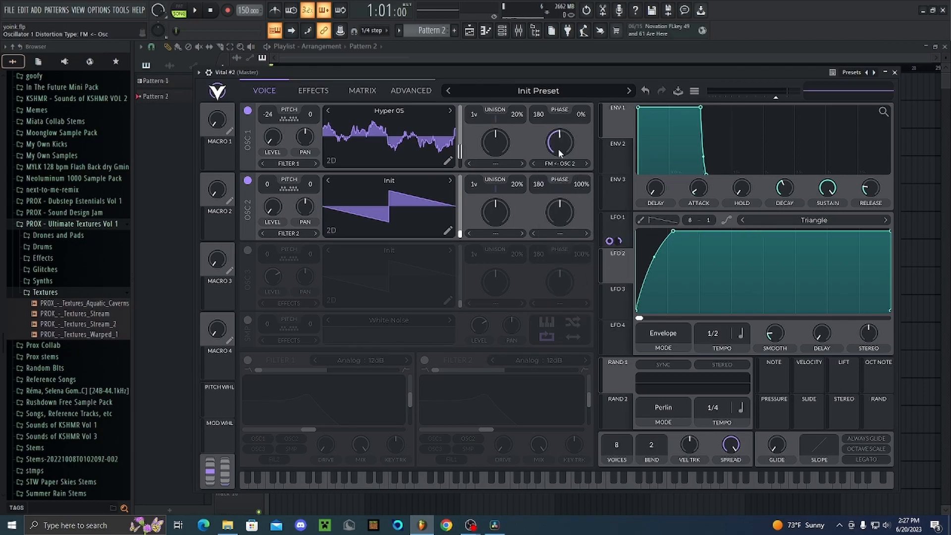
{"action": "mouse_move", "coordinate": [563, 141]}
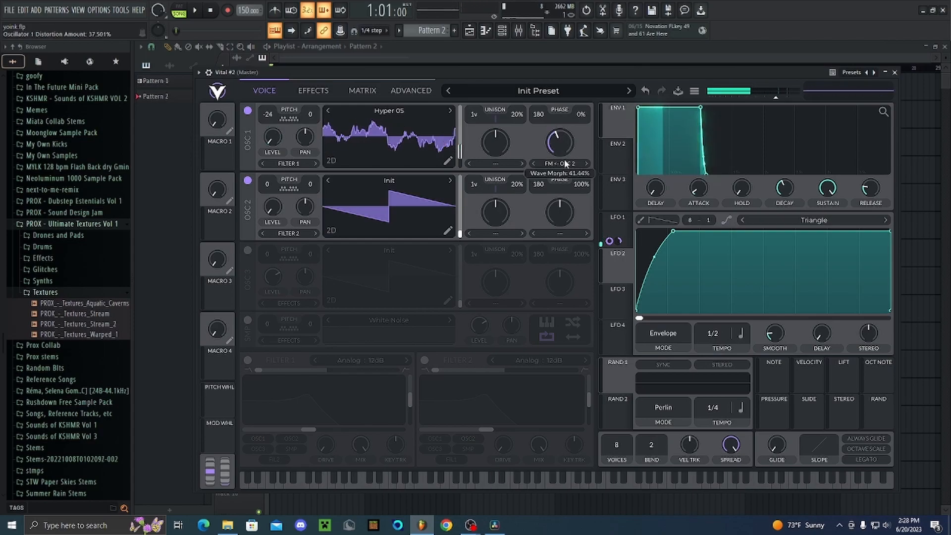
{"action": "left_click_drag", "start_coordinate": [565, 140], "coordinate": [562, 173]}
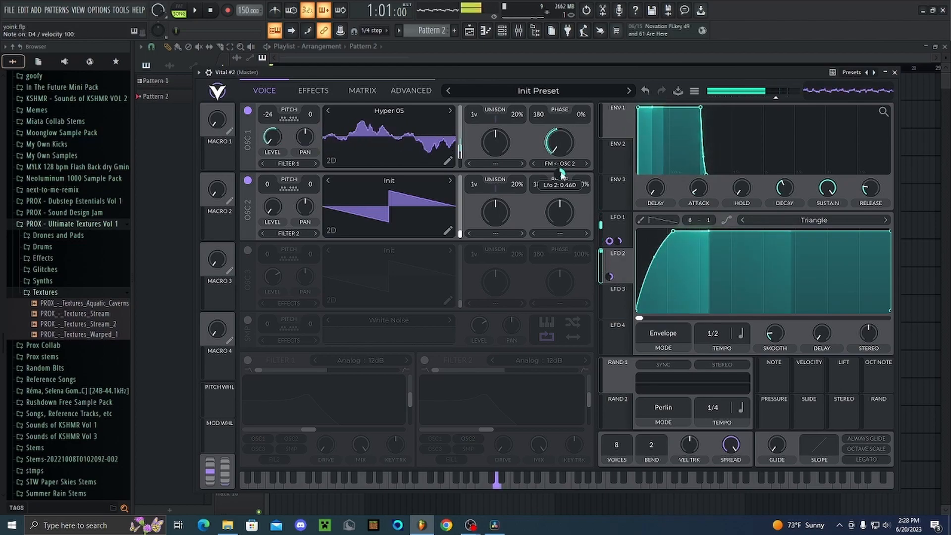
Bring up LFO 1 and load the Growl 04 wavetable into oscillator 2
{"action": "left_click", "coordinate": [620, 230]}
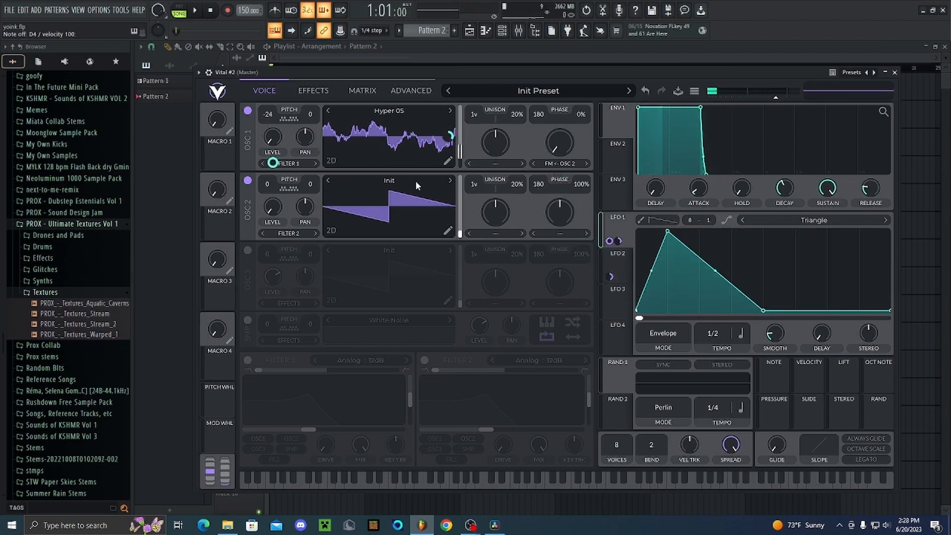
{"action": "left_click", "coordinate": [390, 181]}
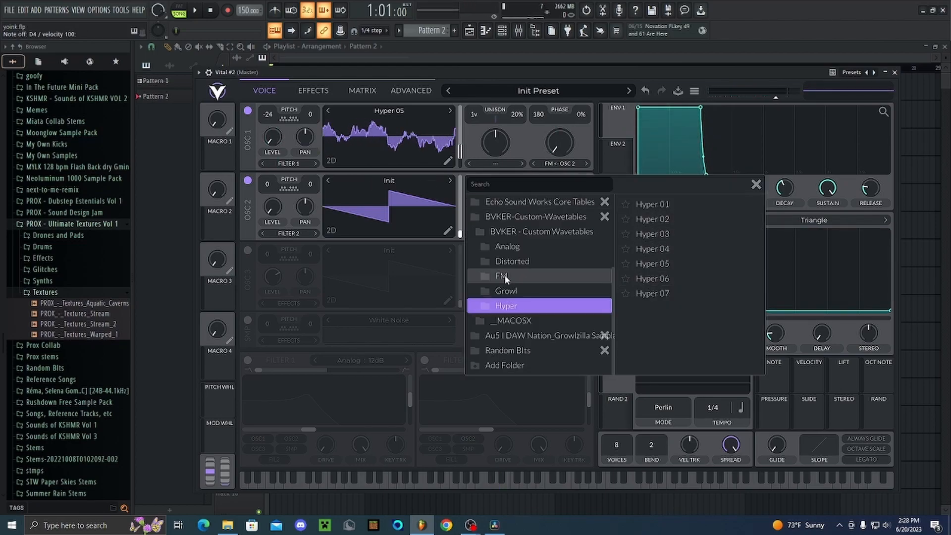
{"action": "left_click", "coordinate": [510, 290]}
{"action": "left_click", "coordinate": [674, 250]}
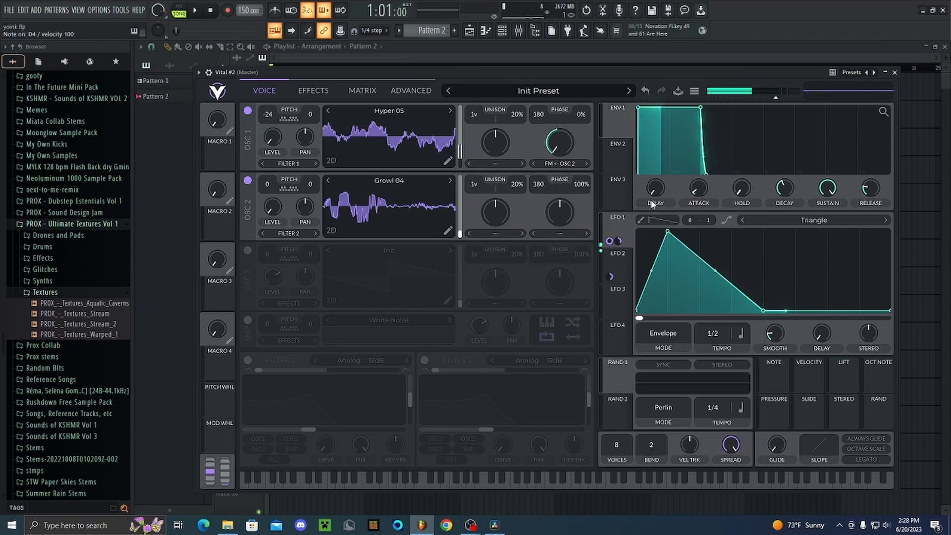
Set oscillator 2's transpose to 13 while auditioning the sound with repeated notes
{"action": "scroll", "coordinate": [268, 184], "scroll_direction": "down", "scroll_amount": 1}
{"action": "scroll", "coordinate": [272, 183], "scroll_direction": "up", "scroll_amount": 6}
{"action": "key", "text": "x"}
{"action": "key", "text": "x"}
{"action": "key", "text": "x"}
{"action": "key", "text": "x"}
{"action": "left_click_drag", "start_coordinate": [269, 183], "coordinate": [278, 166]}
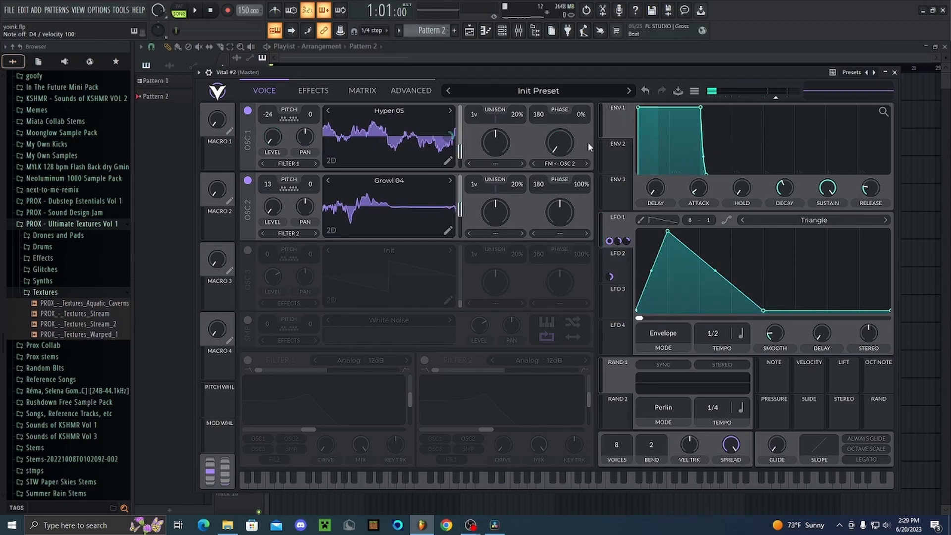
Set oscillator 2's unison to 10 voices with 1% detune and audition the result
{"action": "left_click_drag", "start_coordinate": [512, 70], "coordinate": [521, 61]}
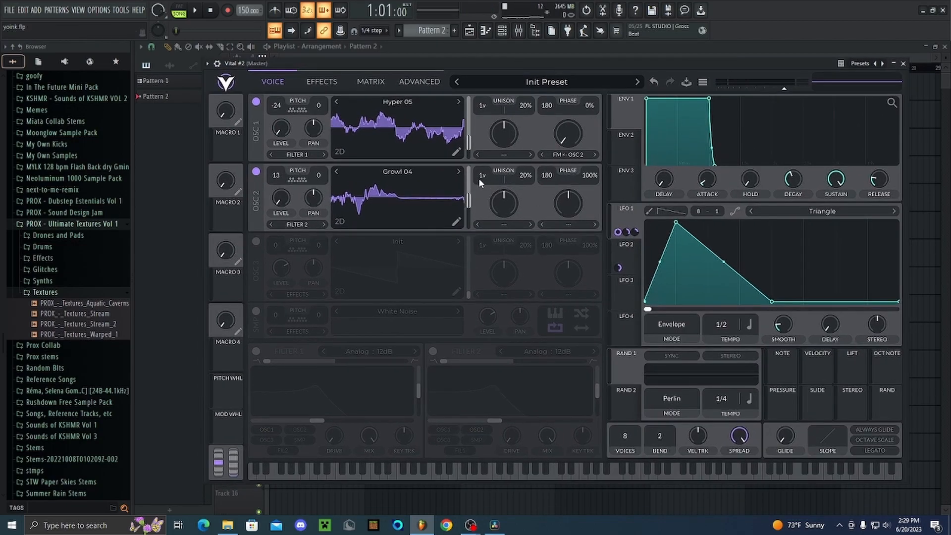
{"action": "left_click_drag", "start_coordinate": [479, 178], "coordinate": [523, 187]}
{"action": "key", "text": "x"}
{"action": "key", "text": "x"}
{"action": "key", "text": "x"}
Assign LFO 2 to oscillator 2's transpose with an amount of about -10.47 and audition the pitch movement
{"action": "left_click", "coordinate": [640, 254]}
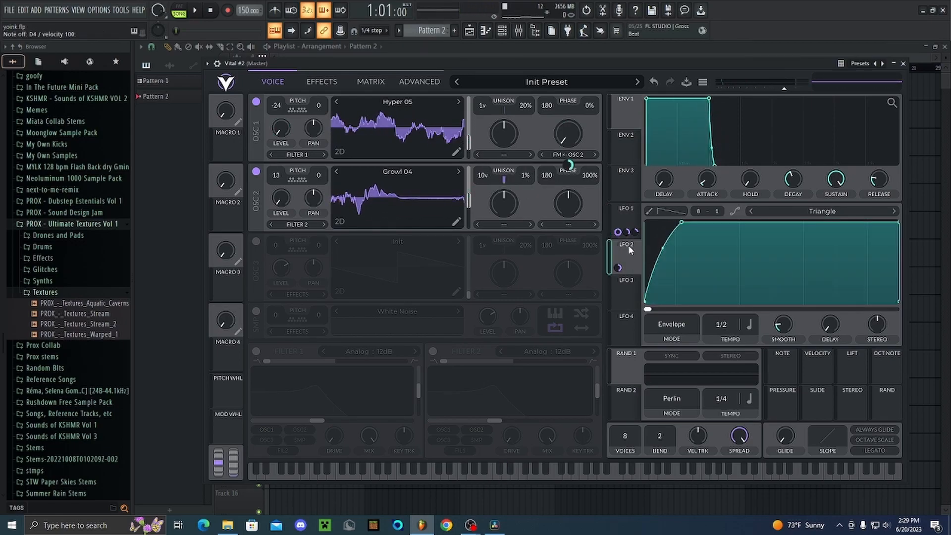
{"action": "left_click_drag", "start_coordinate": [618, 267], "coordinate": [279, 197]}
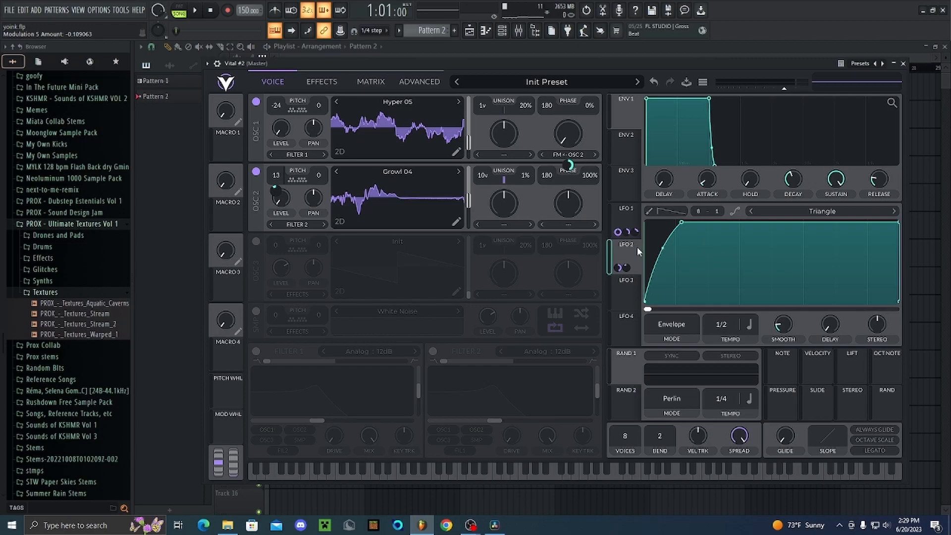
{"action": "key", "text": "x"}
{"action": "key", "text": "x"}
{"action": "key", "text": "x"}
{"action": "key", "text": "x"}
{"action": "key", "text": "x"}
{"action": "key", "text": "x"}
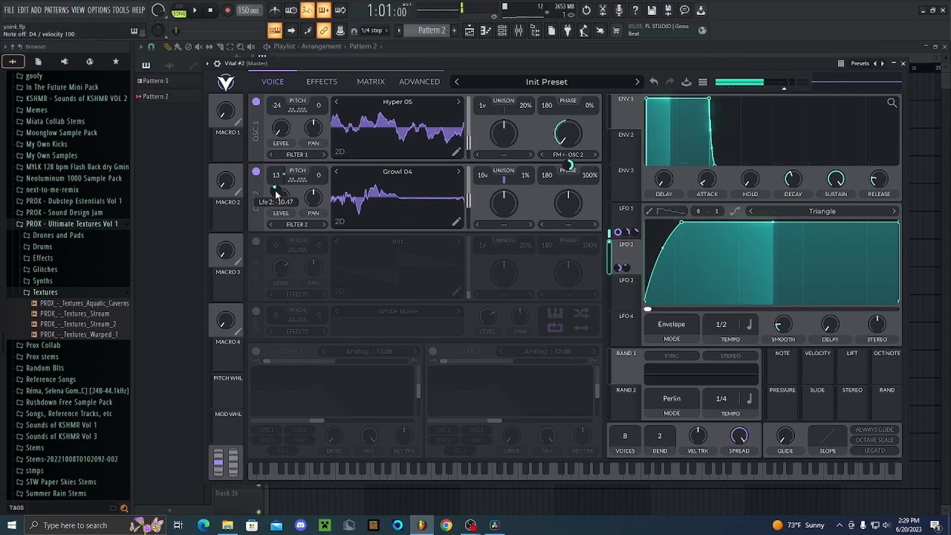
{"action": "key", "text": "x"}
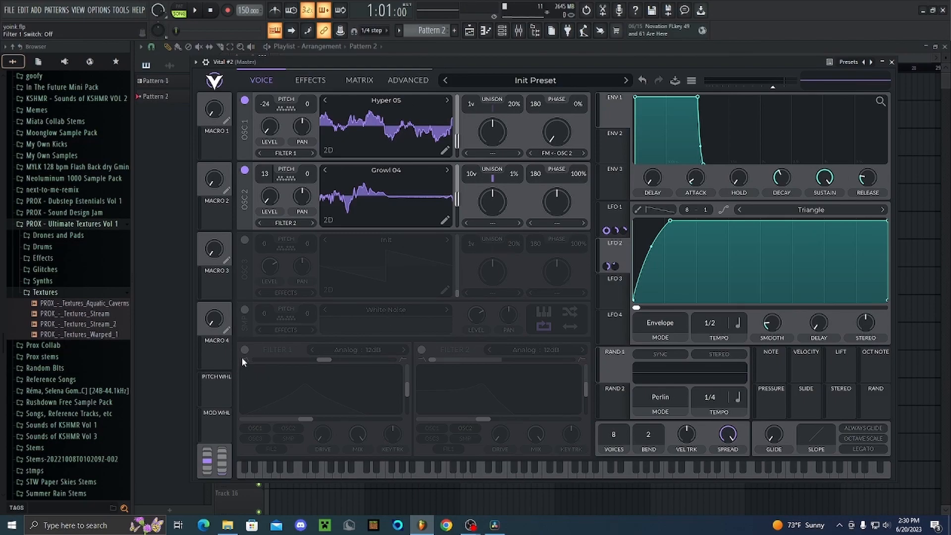
Enable filter 1, set its type to Analog 24dB, and raise its blend to about 1.25
{"action": "left_click", "coordinate": [245, 350]}
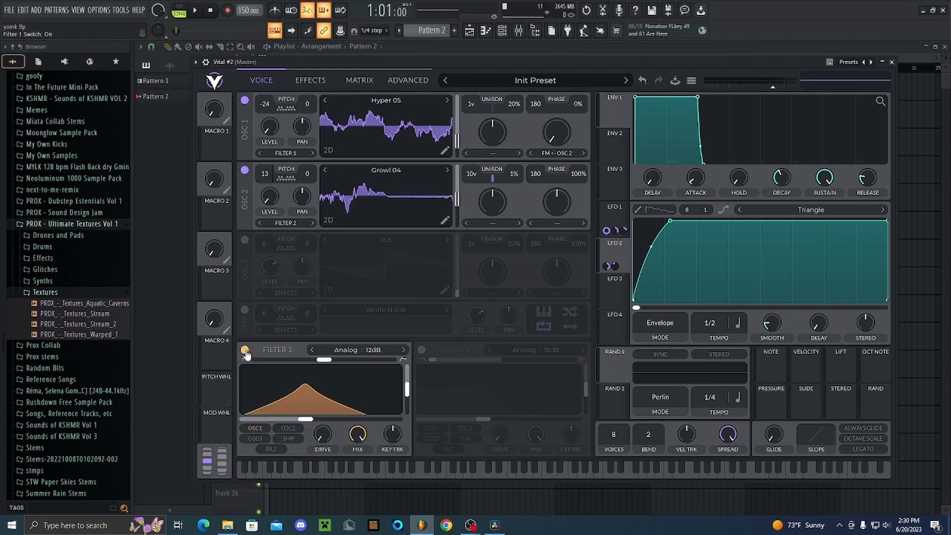
{"action": "left_click", "coordinate": [356, 350]}
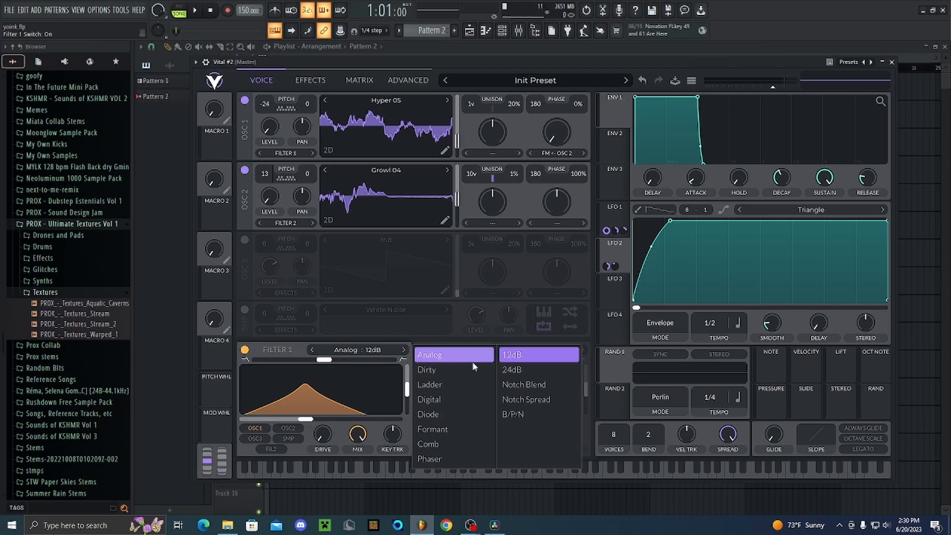
{"action": "left_click", "coordinate": [529, 370]}
{"action": "left_click_drag", "start_coordinate": [326, 366], "coordinate": [346, 363]}
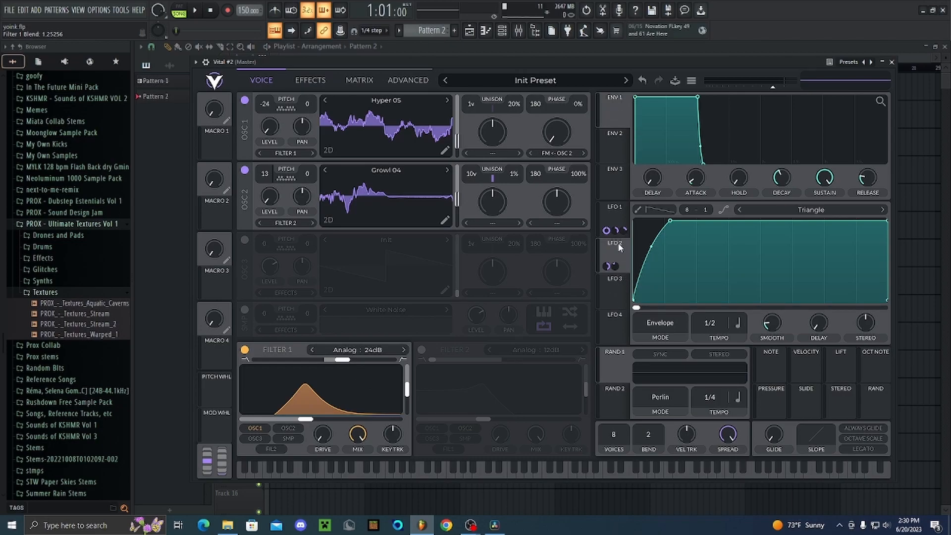
Assign LFO 2 to filter 1's cutoff with an amount of about 35.58
{"action": "mouse_move", "coordinate": [610, 269]}
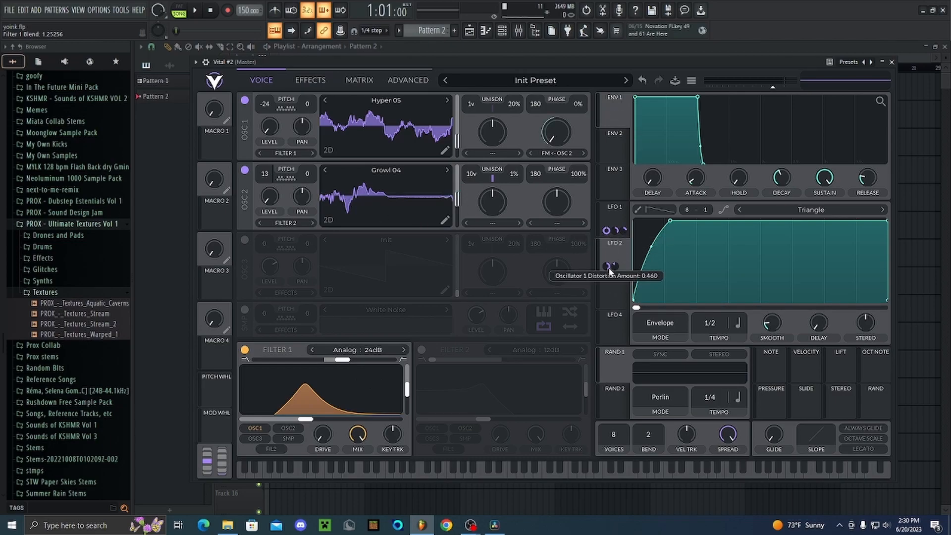
{"action": "left_click_drag", "start_coordinate": [617, 254], "coordinate": [322, 408]}
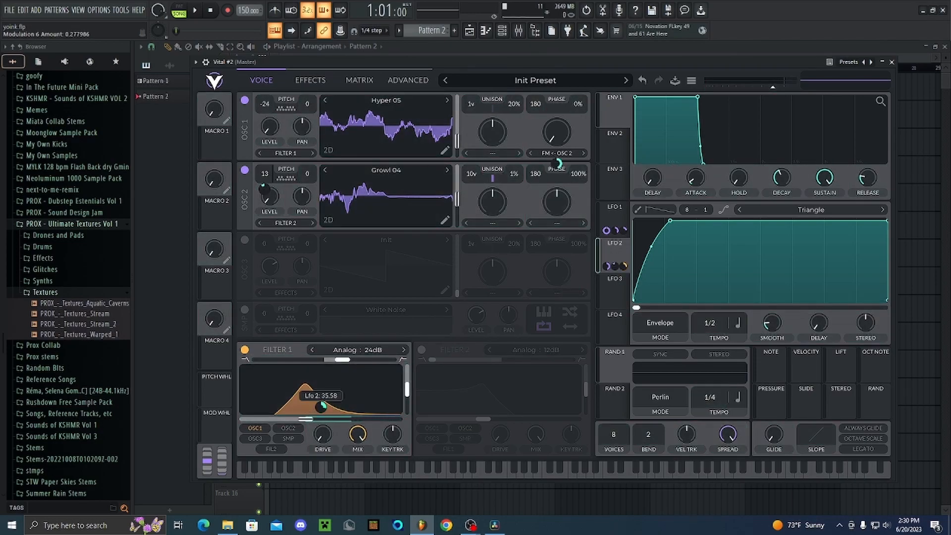
{"action": "mouse_move", "coordinate": [321, 408]}
{"action": "left_click_drag", "start_coordinate": [321, 407], "coordinate": [321, 397]}
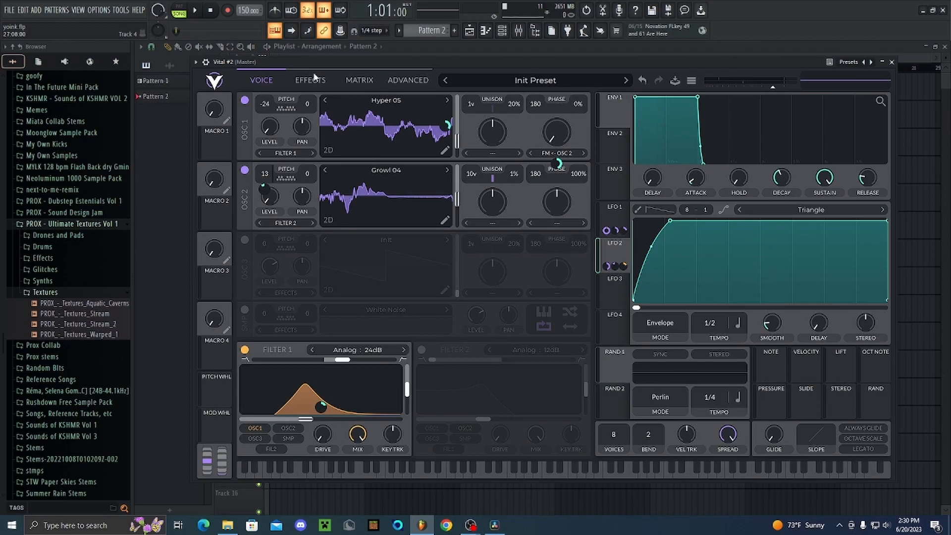
Enable the equalizer effect, make its low band a low cut with about 37% resonance, and place it first in the effects chain
{"action": "left_click", "coordinate": [313, 80]}
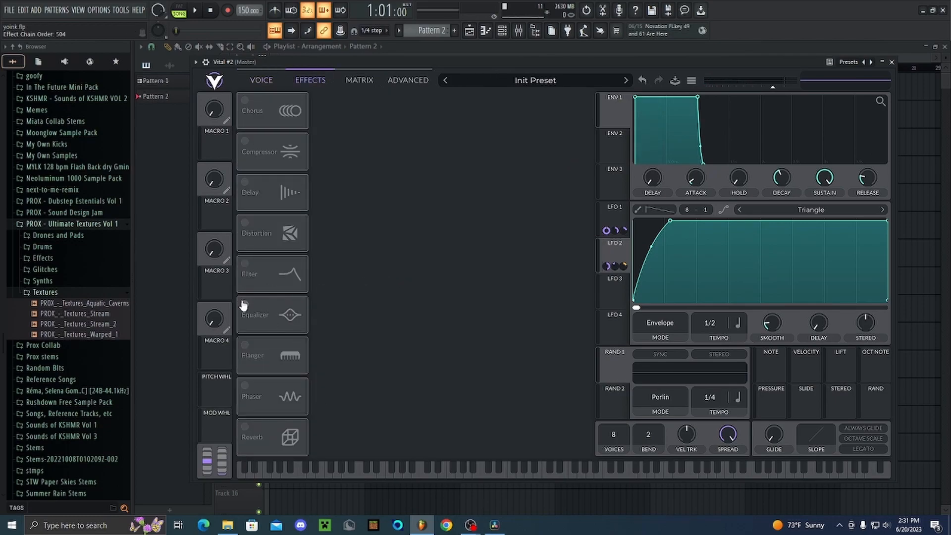
{"action": "left_click", "coordinate": [245, 305]}
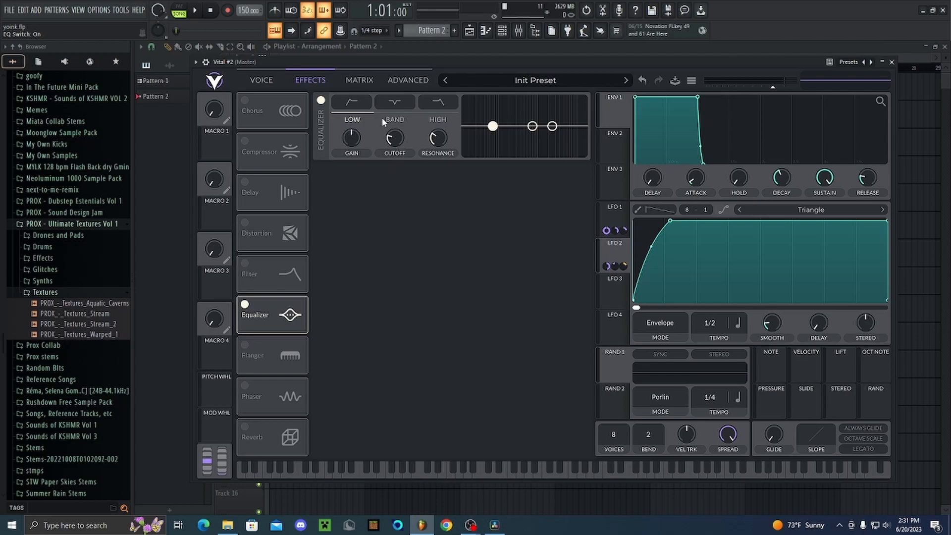
{"action": "left_click", "coordinate": [355, 112]}
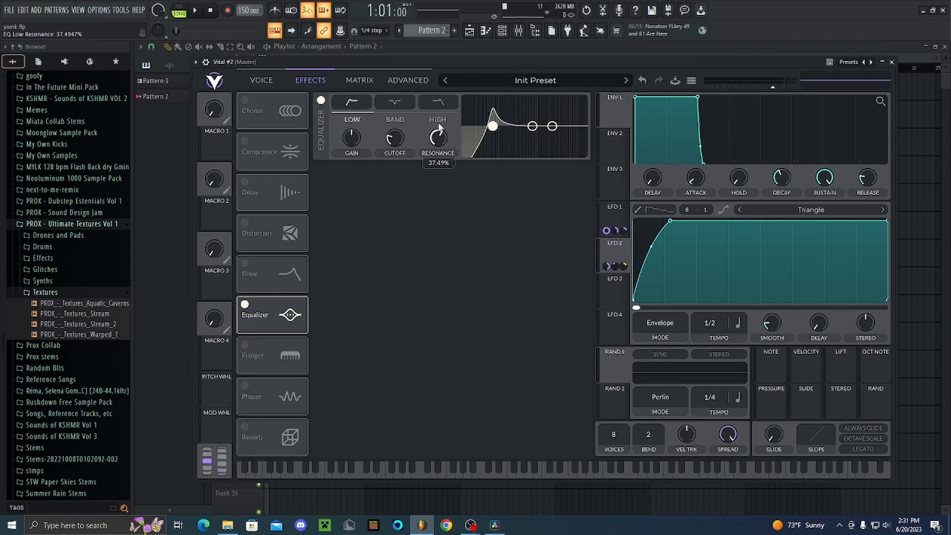
{"action": "left_click_drag", "start_coordinate": [293, 308], "coordinate": [315, 107]}
Raise the equalizer's low-cut cutoff to about 44 semitones and assign LFO 2 to the cutoffs of both the low and middle bands
{"action": "mouse_move", "coordinate": [396, 149]}
{"action": "left_mouse_down"}
{"action": "mouse_move", "coordinate": [436, 138]}
{"action": "mouse_move", "coordinate": [402, 136]}
{"action": "left_mouse_up"}
{"action": "left_click_drag", "start_coordinate": [616, 257], "coordinate": [396, 159]}
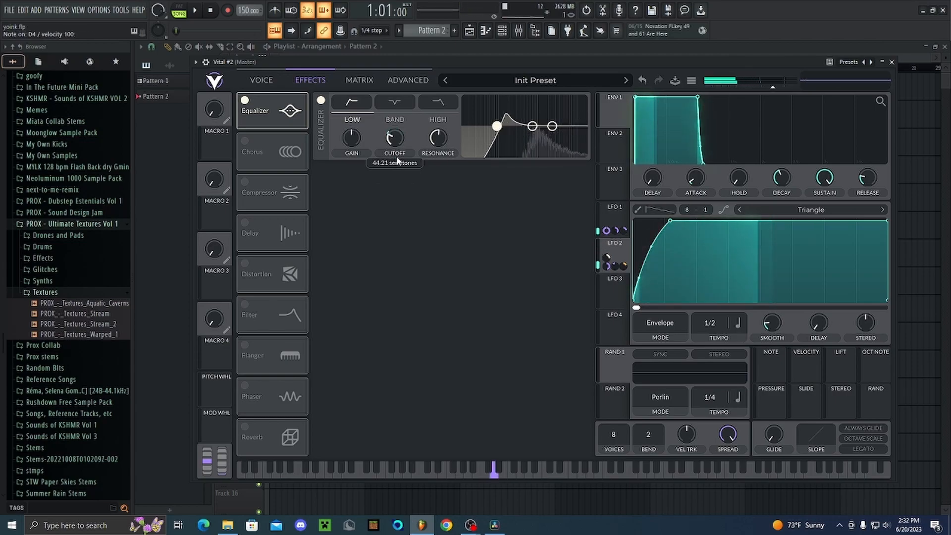
{"action": "left_click", "coordinate": [399, 107]}
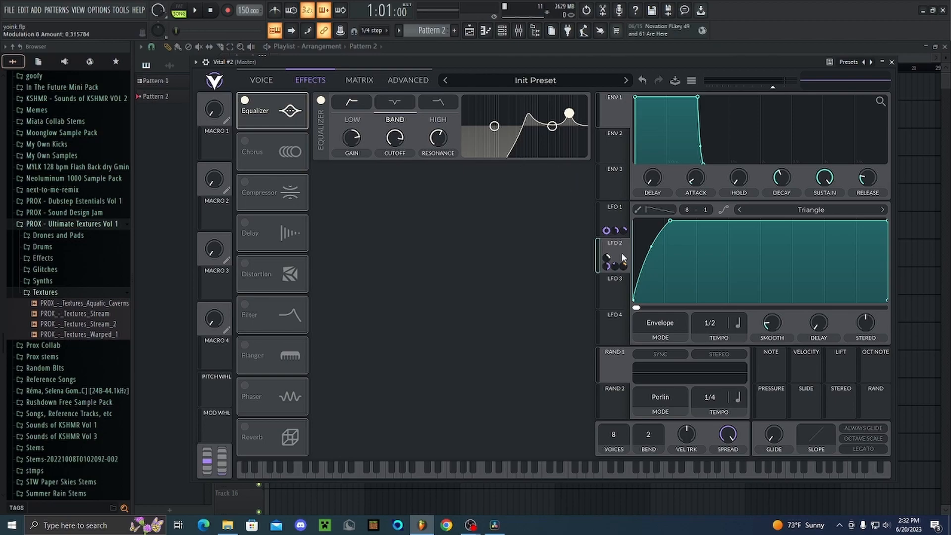
{"action": "left_click_drag", "start_coordinate": [623, 258], "coordinate": [395, 158]}
Enable the multiband compressor and the Soft Clip distortion, and raise the distortion's drive
{"action": "left_click", "coordinate": [246, 184]}
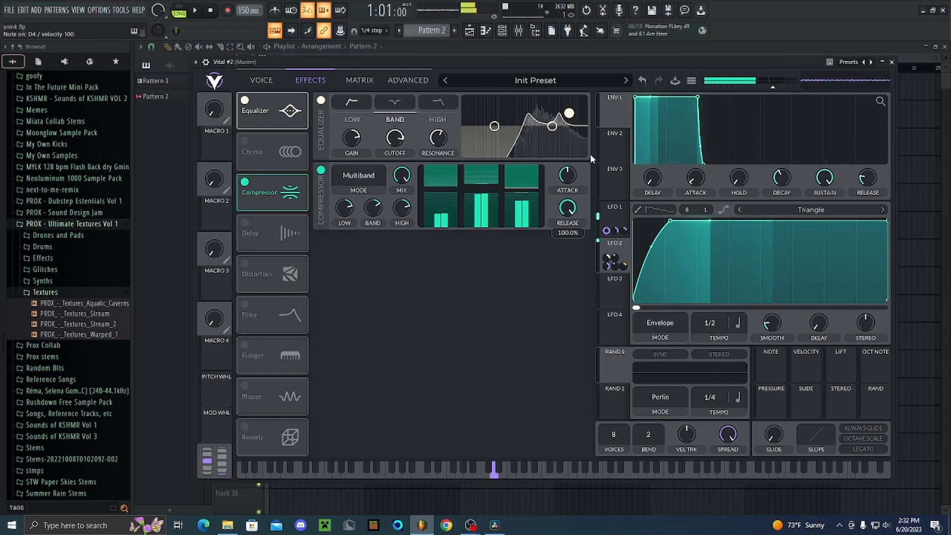
{"action": "left_click", "coordinate": [245, 267]}
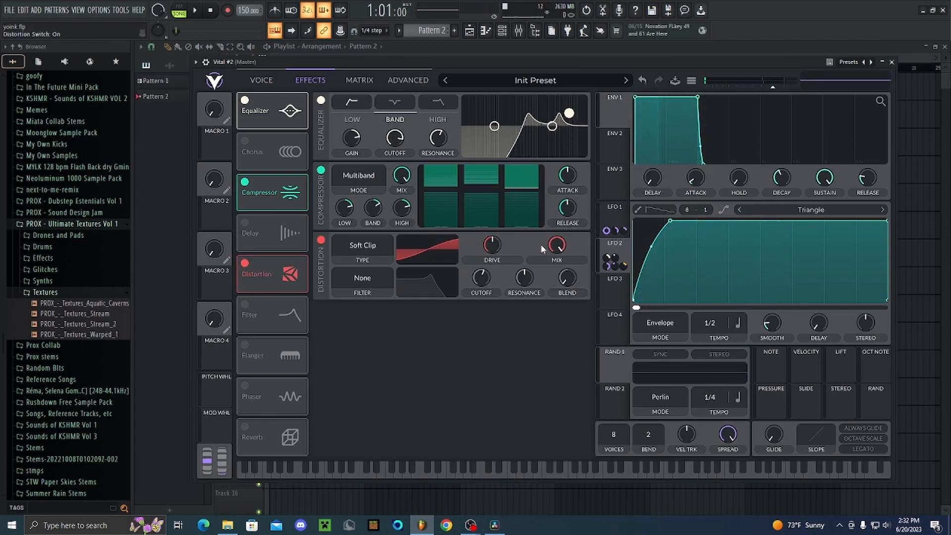
{"action": "left_click_drag", "start_coordinate": [498, 240], "coordinate": [498, 234]}
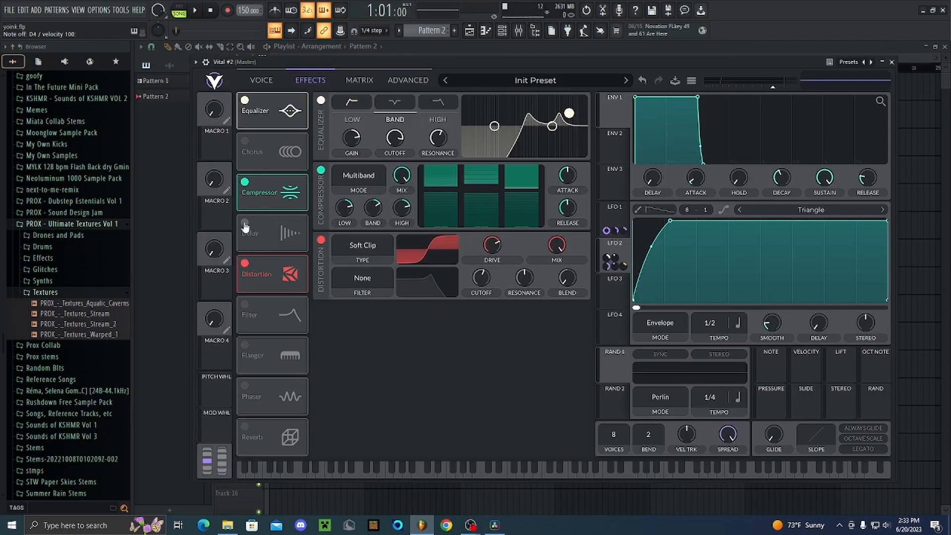
Enable the delay, move it after the distortion and flanger in the effects chain, and set its tempo to 1/64
{"action": "left_click", "coordinate": [245, 227]}
{"action": "left_click_drag", "start_coordinate": [266, 232], "coordinate": [257, 340]}
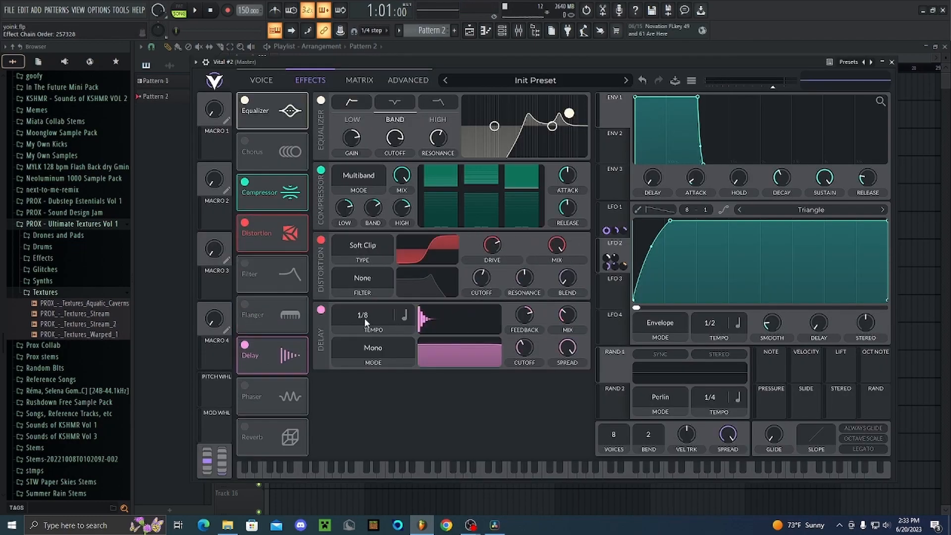
{"action": "left_click_drag", "start_coordinate": [367, 318], "coordinate": [373, 274]}
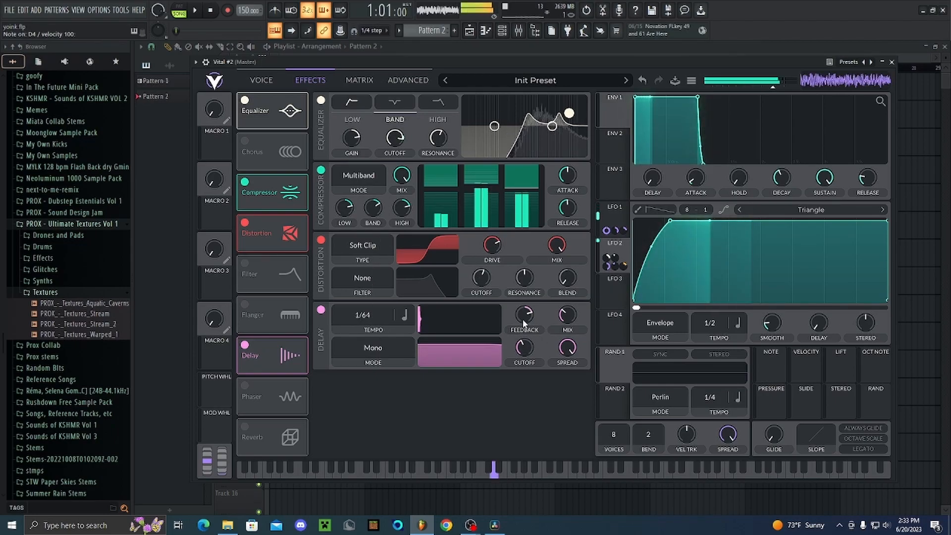
Set the delay's feedback to about 23.68% and audition the growl with repeated notes
{"action": "left_click_drag", "start_coordinate": [524, 318], "coordinate": [525, 324]}
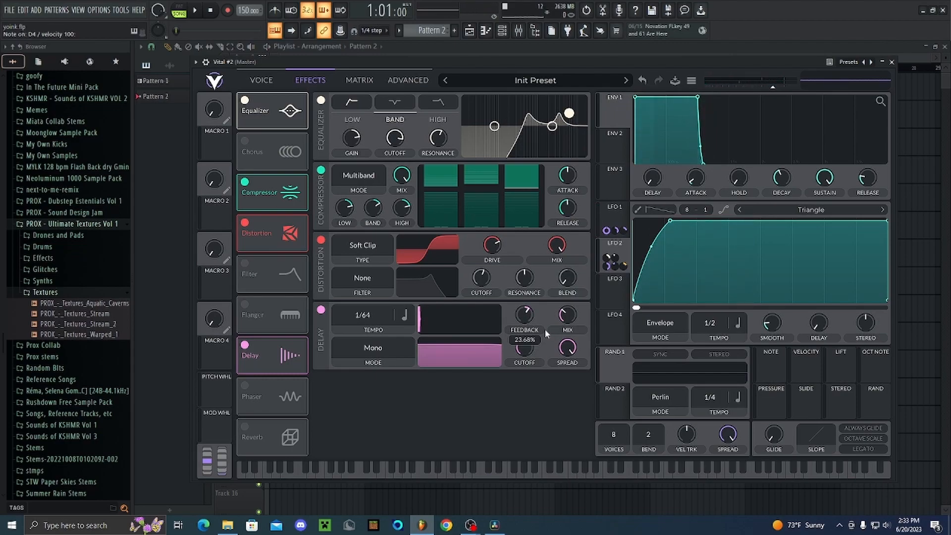
{"action": "key", "text": "x"}
{"action": "mouse_move", "coordinate": [526, 322]}
{"action": "key", "text": "x"}
{"action": "key", "text": "x"}
{"action": "key", "text": "x"}
{"action": "key", "text": "x"}
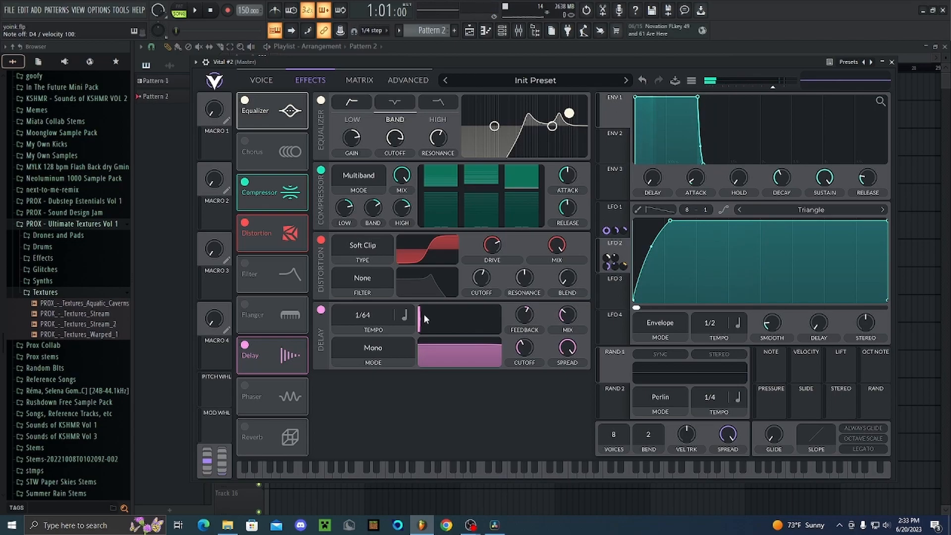
{"action": "key", "text": "x"}
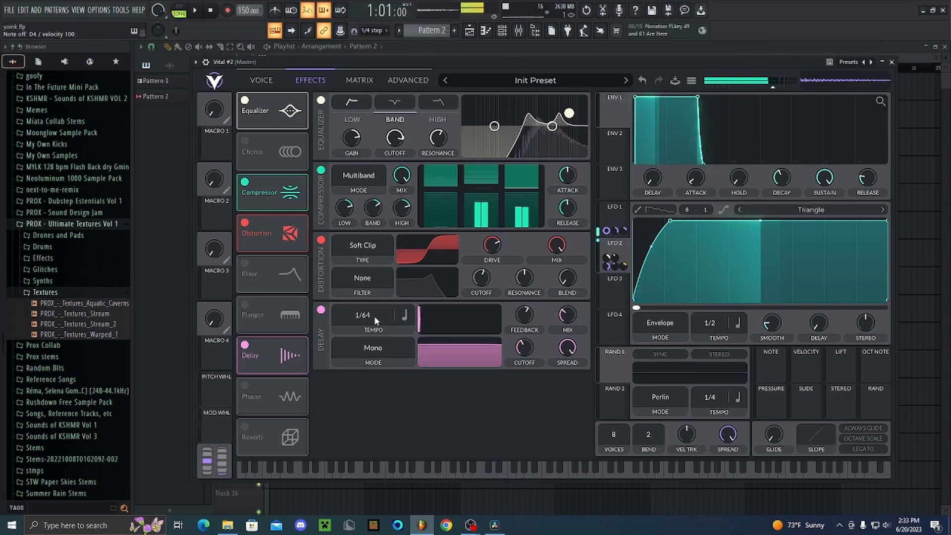
Add the chorus after the delay with its tempo on Freeze, shorten its delay times, and set feedback to about 22.5% while auditioning notes
{"action": "left_click_drag", "start_coordinate": [268, 152], "coordinate": [267, 370]}
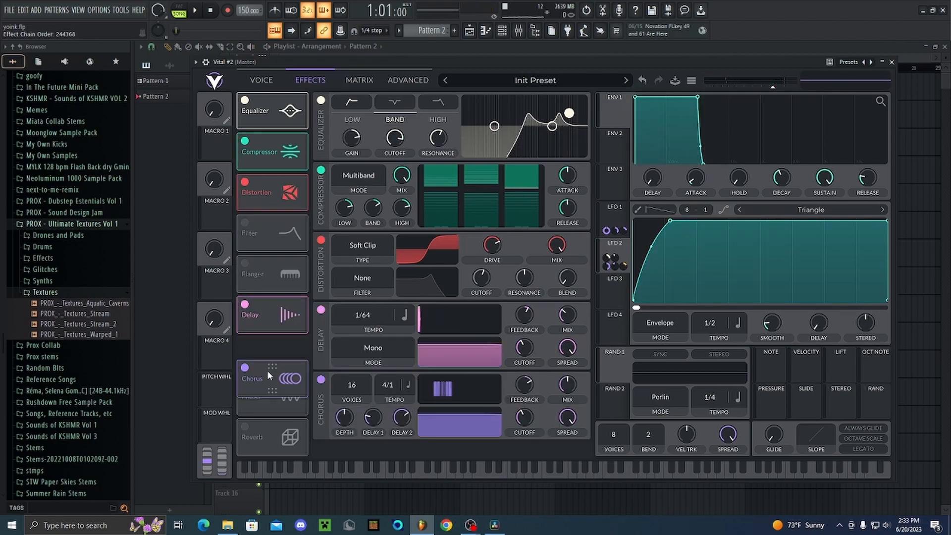
{"action": "key", "text": "x"}
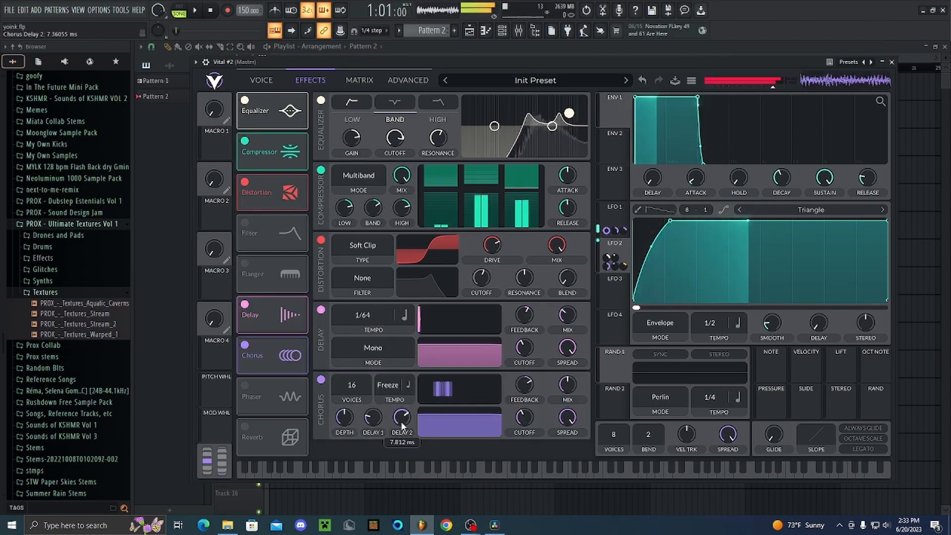
{"action": "key", "text": "x"}
{"action": "key", "text": "x"}
{"action": "key", "text": "x"}
{"action": "key", "text": "x"}
{"action": "left_click_drag", "start_coordinate": [523, 387], "coordinate": [521, 396]}
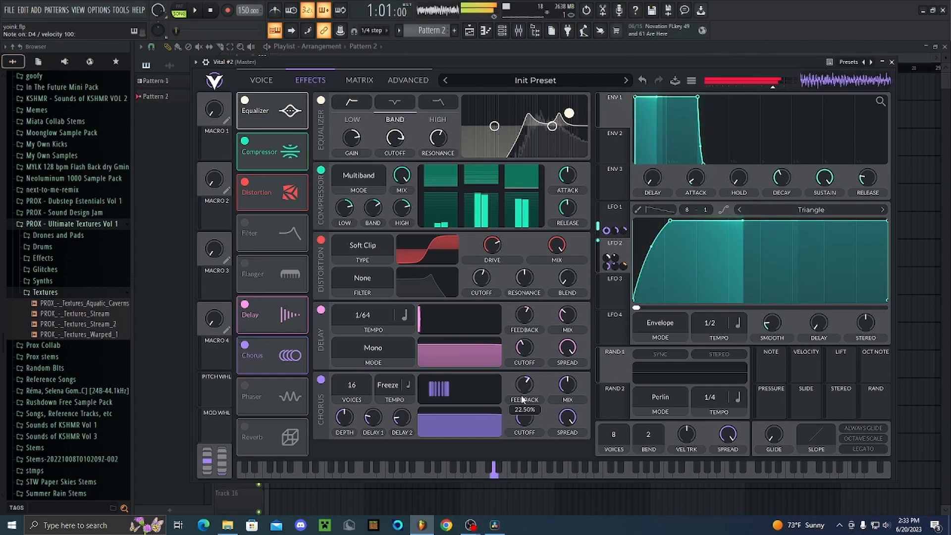
{"action": "left_click_drag", "start_coordinate": [626, 64], "coordinate": [653, 72]}
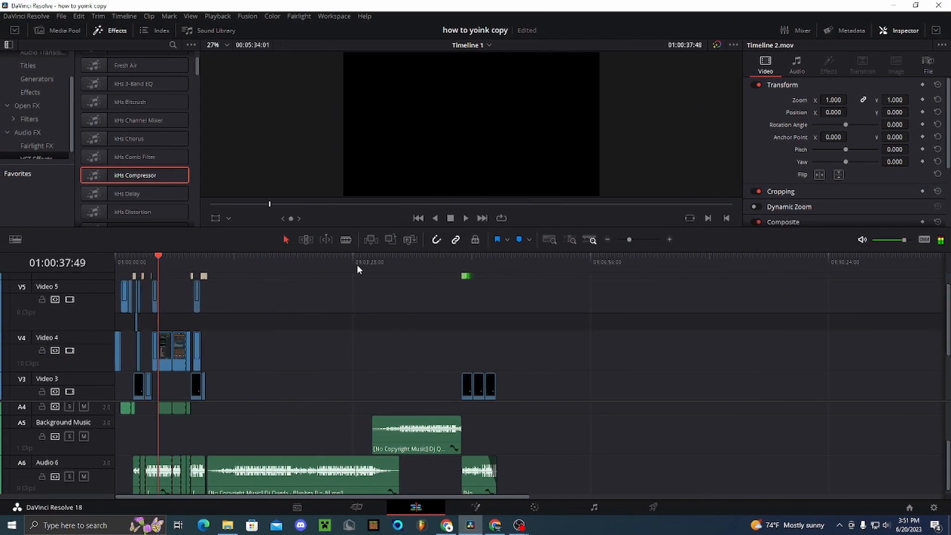
{"action": "left_click_drag", "start_coordinate": [383, 266], "coordinate": [189, 266]}
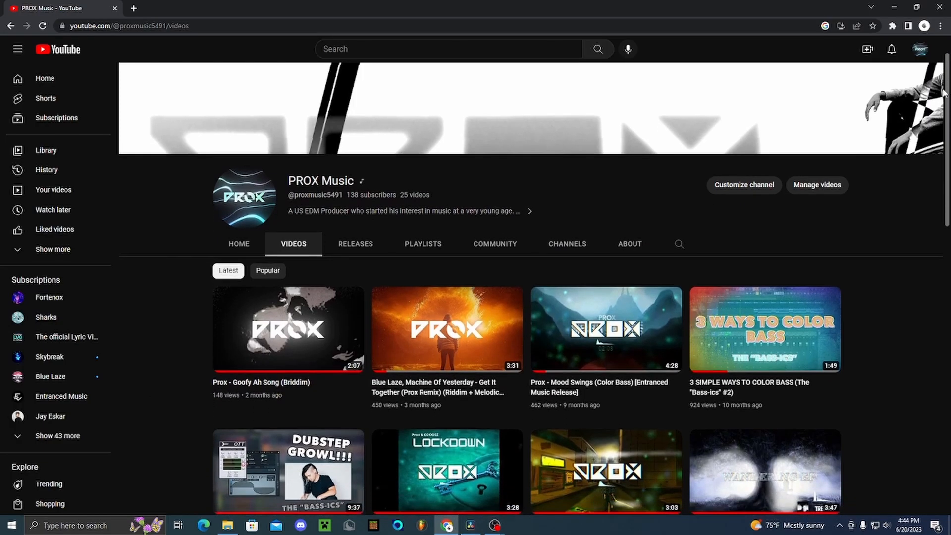
{"action": "left_click_drag", "start_coordinate": [943, 86], "coordinate": [941, 212]}
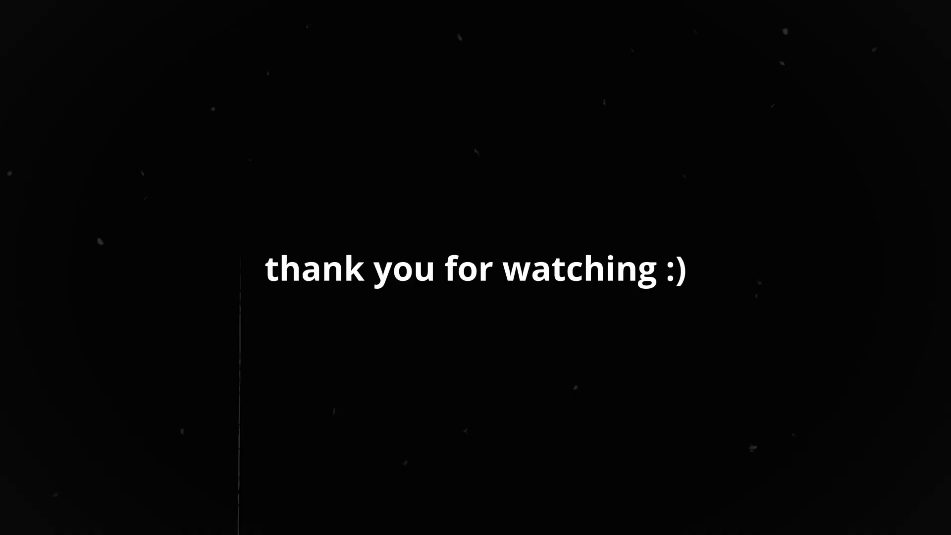